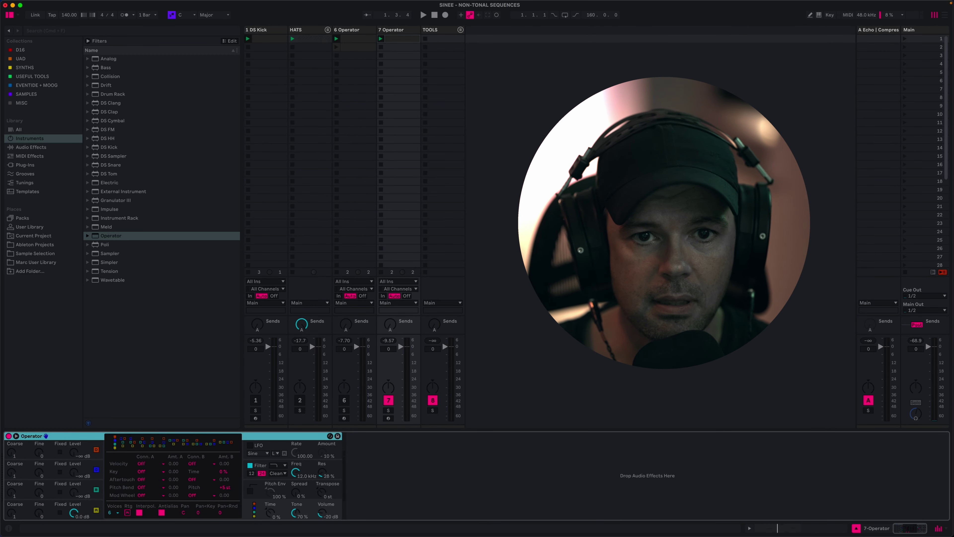
# - Examine all the notes in the first clip of the 7 Operator track and play the sequence back
pyautogui.click(413, 38)
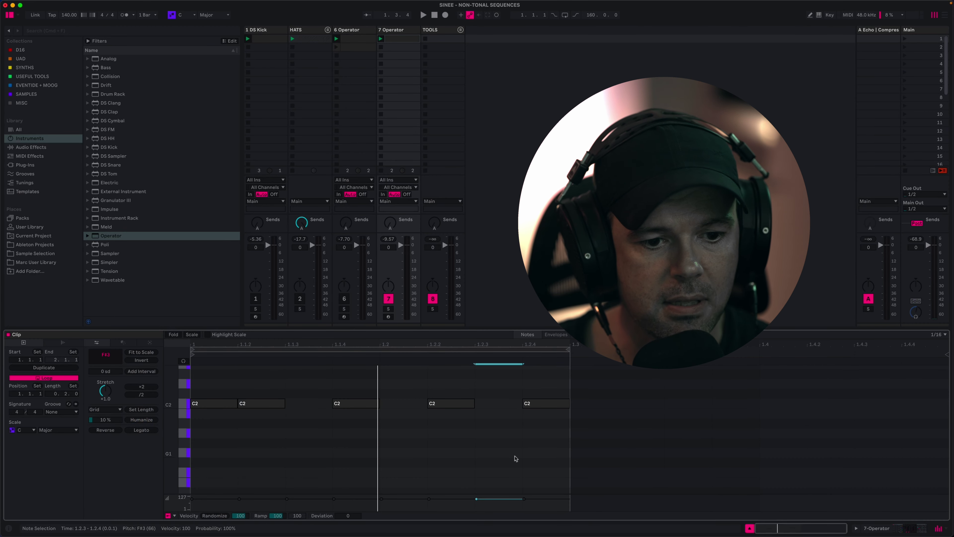
pyautogui.press('super+a')
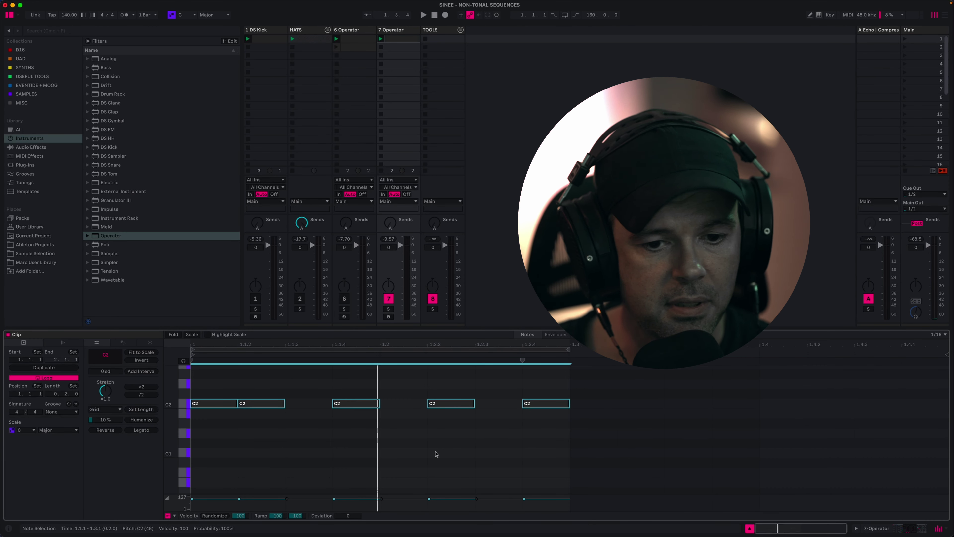
pyautogui.scroll(8, 458, 444)
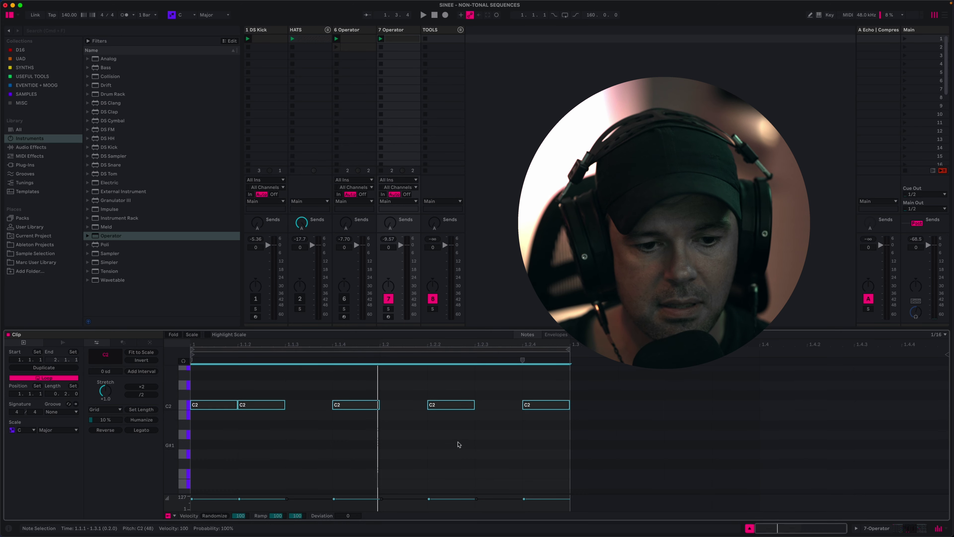
pyautogui.scroll(3, 180, 451)
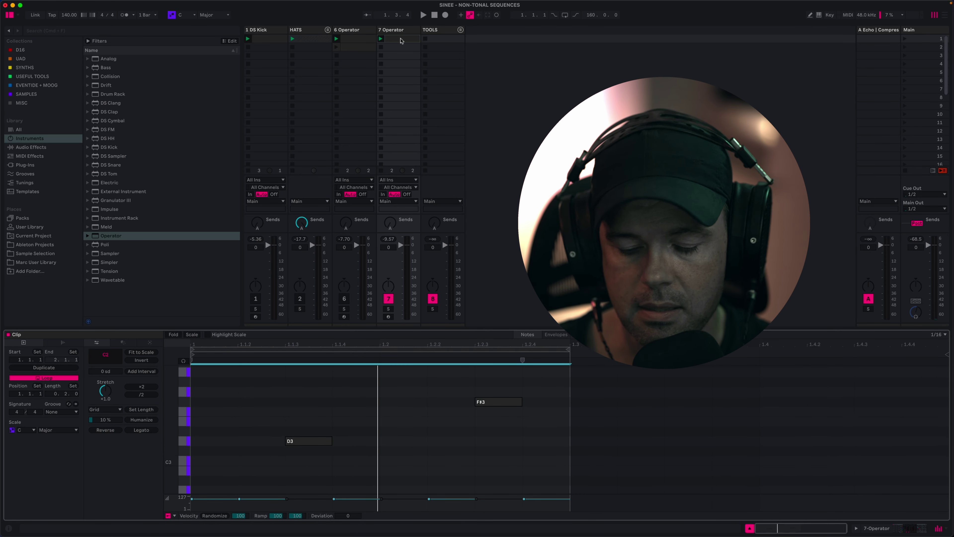
pyautogui.press('space')
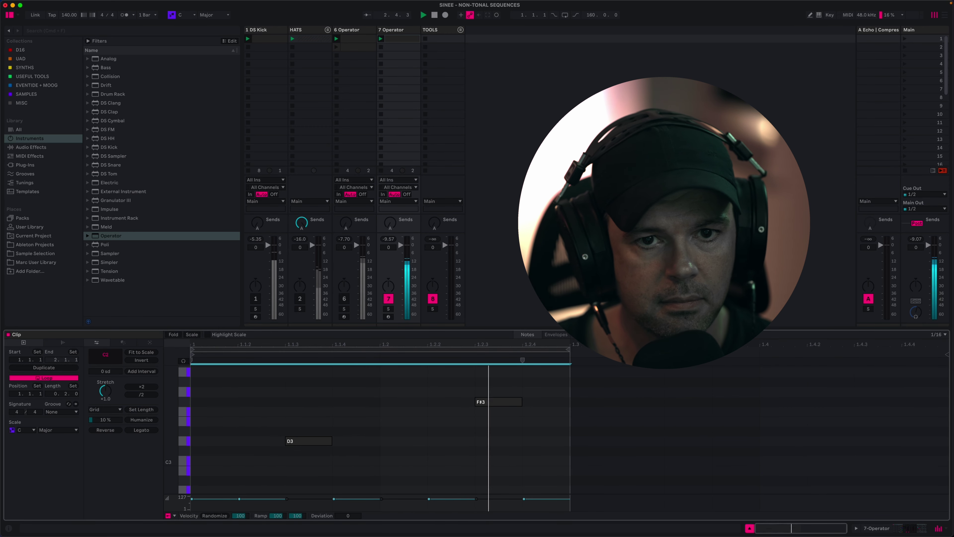
pyautogui.press('space')
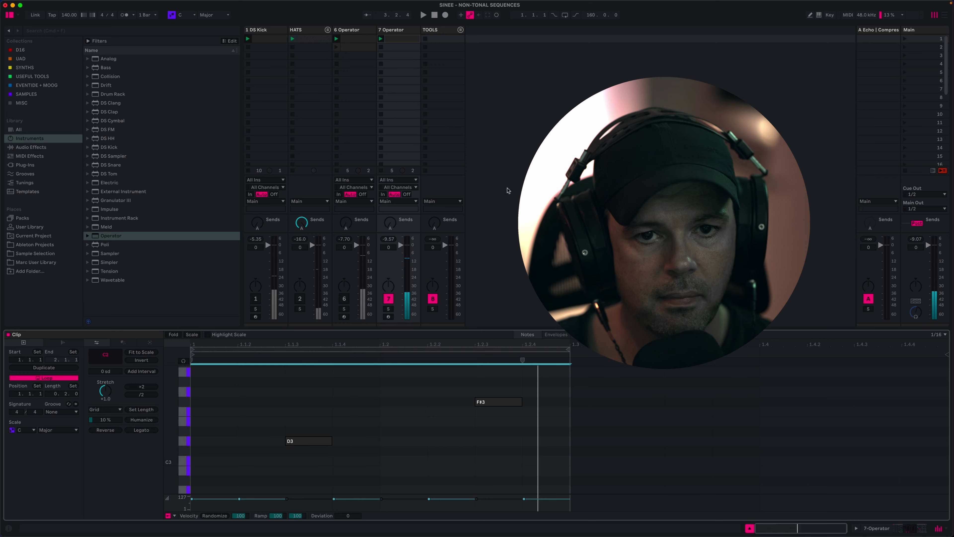
pyautogui.hotkey('shift', 'Tab')
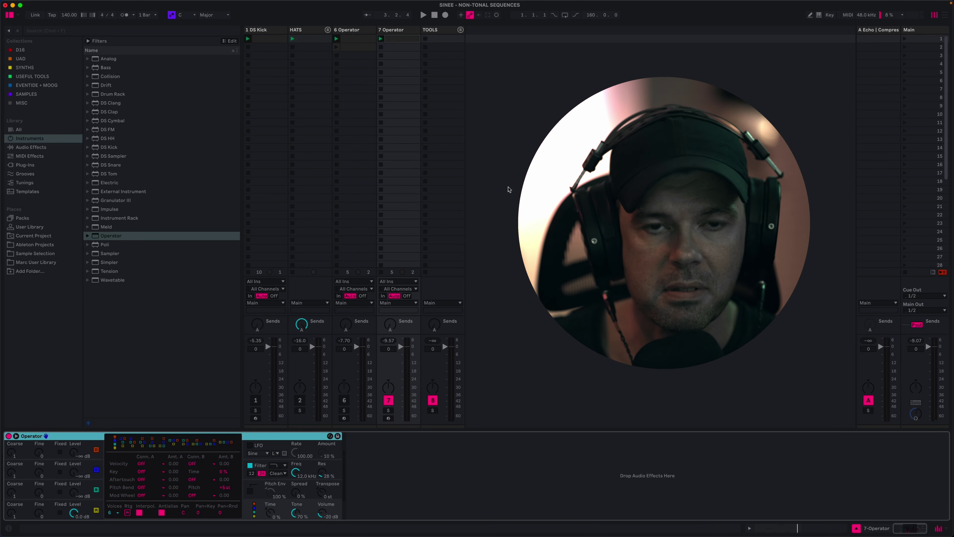
# - Mute the 7 Operator track, activate the 6 Operator track and audition its first clip
pyautogui.click(383, 36)
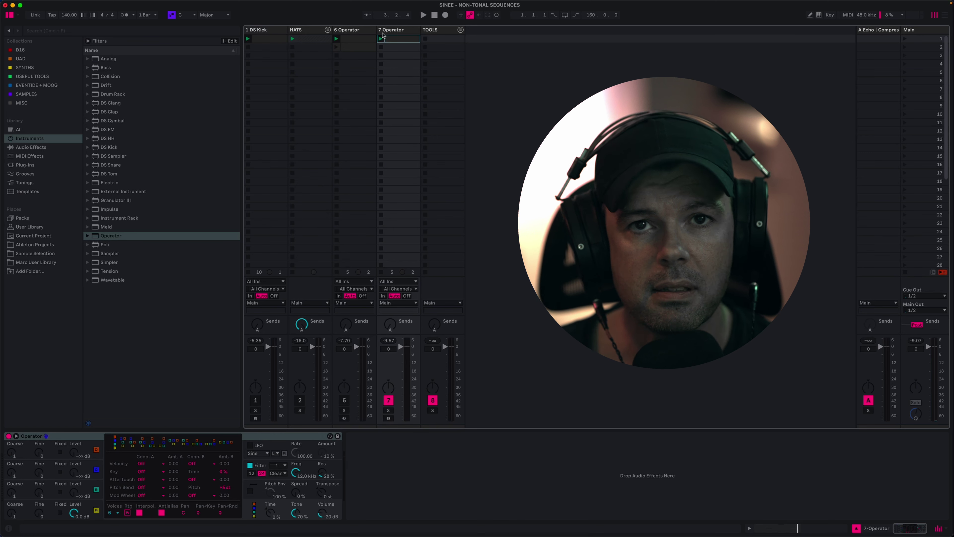
pyautogui.click(363, 33)
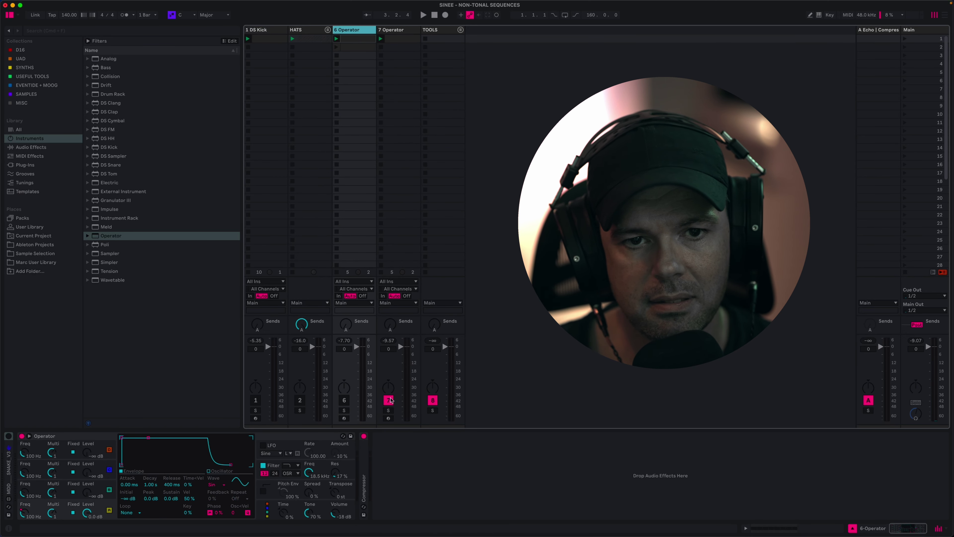
pyautogui.click(357, 36)
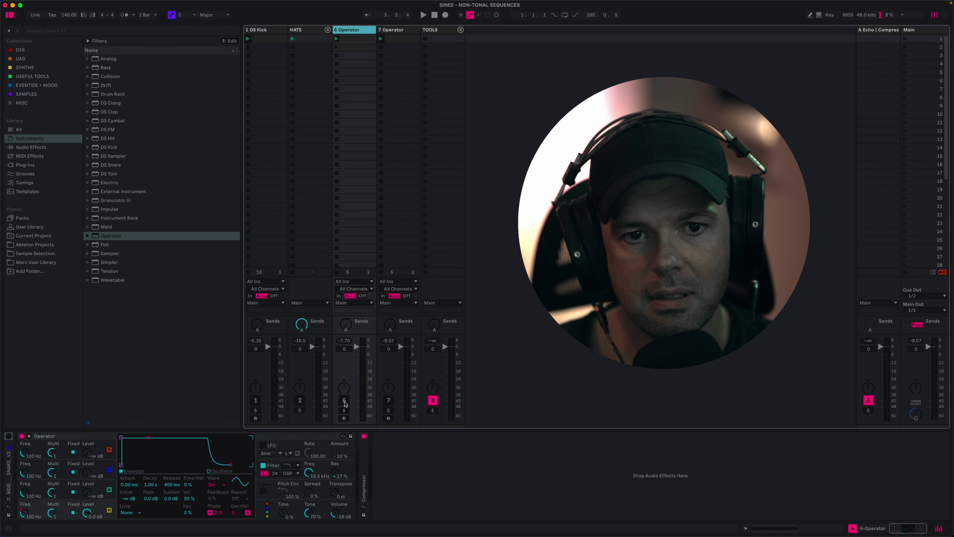
pyautogui.click(344, 400)
pyautogui.click(363, 36)
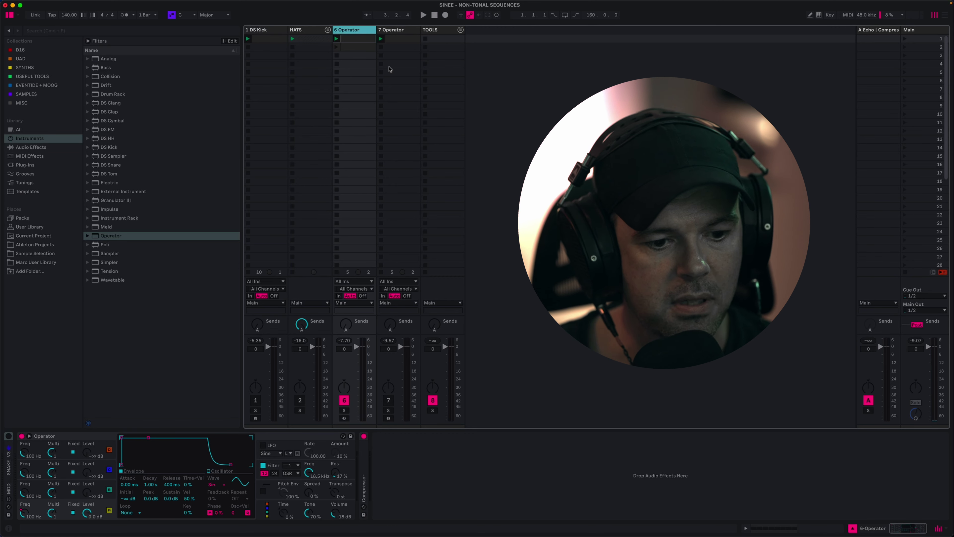
pyautogui.press('space')
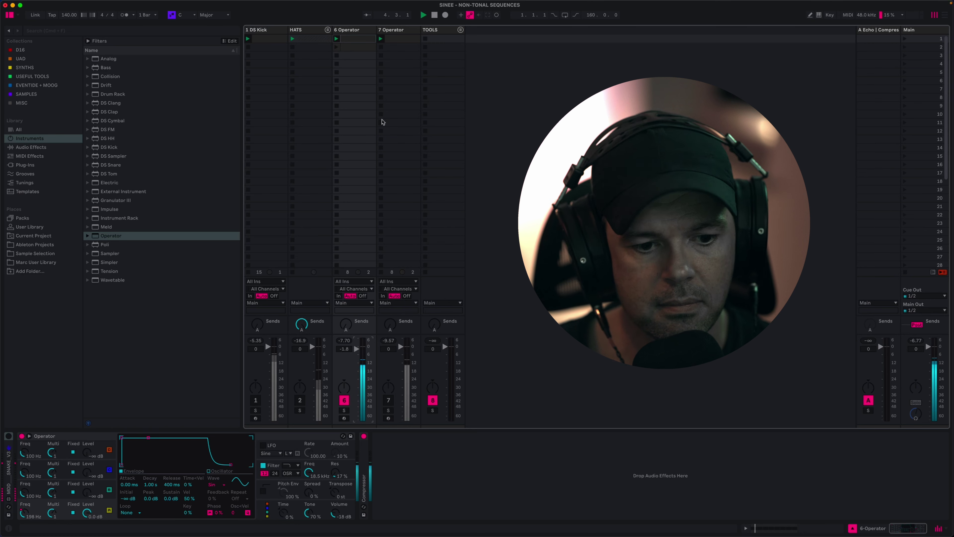
pyautogui.press('space')
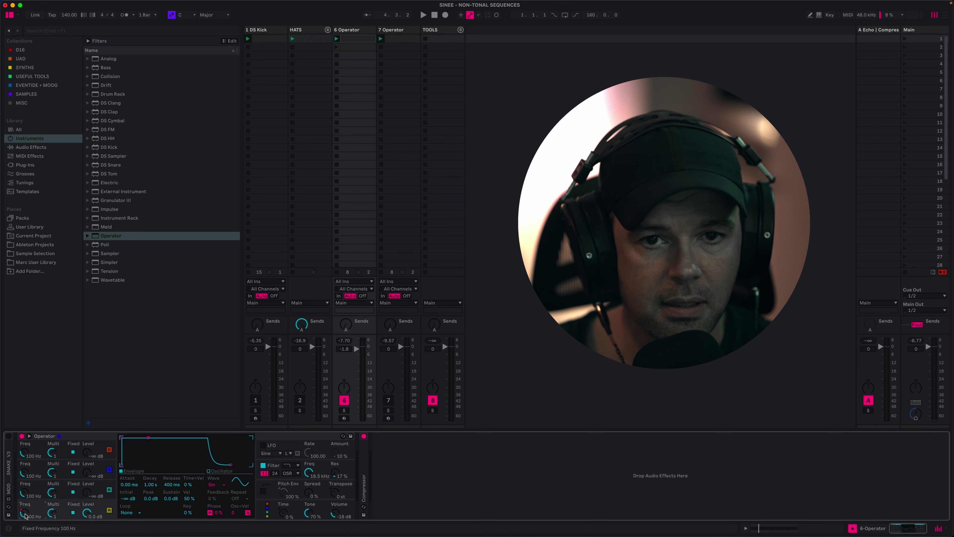
# - Play the second clip of the 6 Operator track and raise the track's send A to about -5.4 dB
pyautogui.click(367, 41)
pyautogui.click(22, 515)
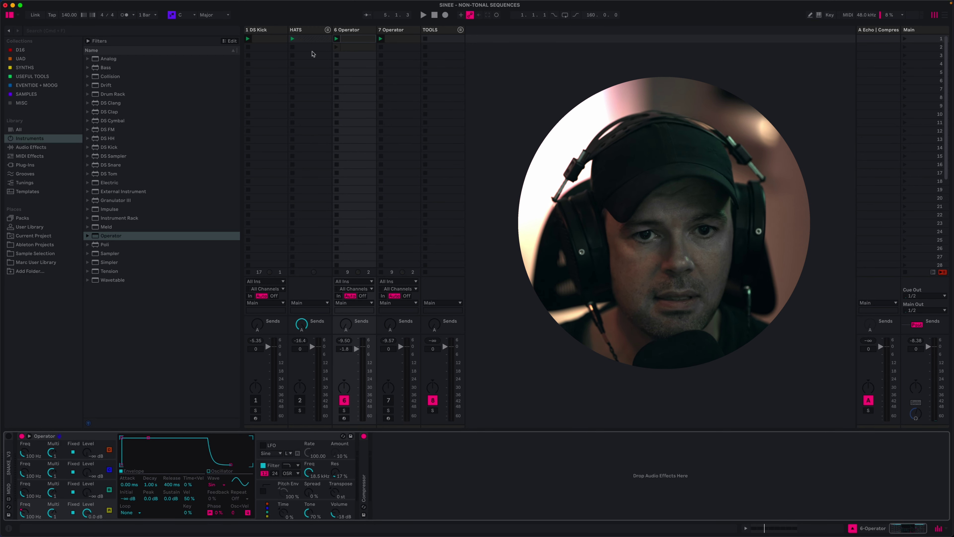
pyautogui.click(361, 47)
pyautogui.press('space')
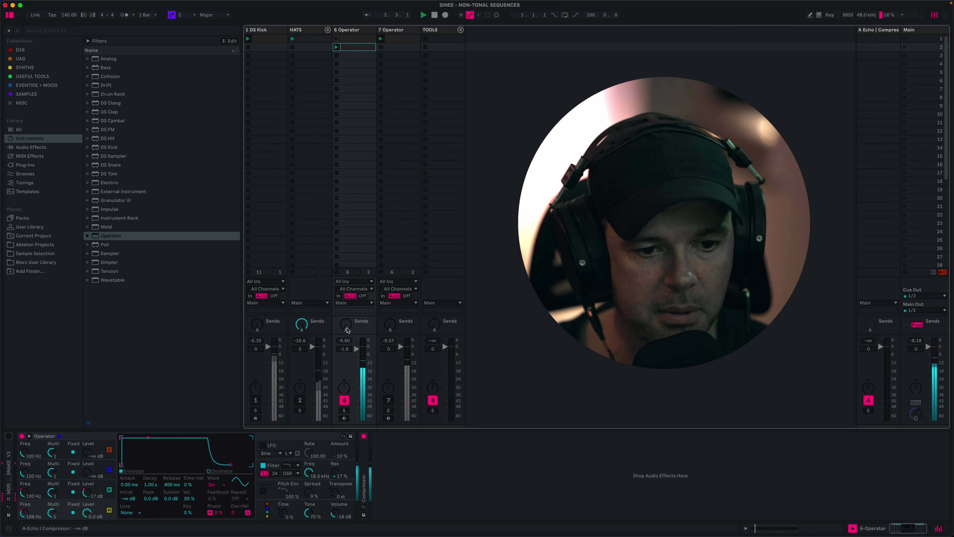
pyautogui.moveTo(346, 328); pyautogui.dragTo(346, 328)
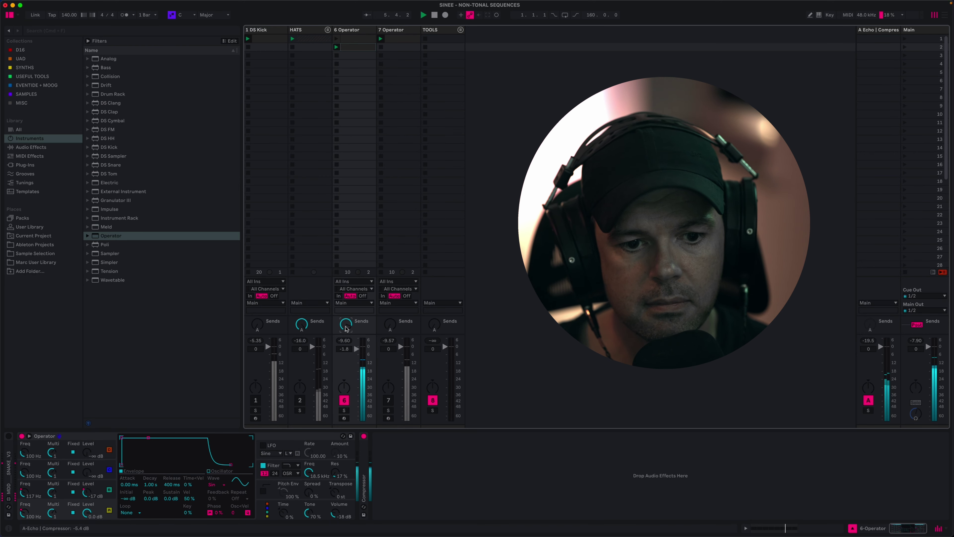
# - Audition the clip with DS Kick and HATS active, lowering the HATS volume to about -1.5 dB, and mute both tracks again
pyautogui.click(256, 401)
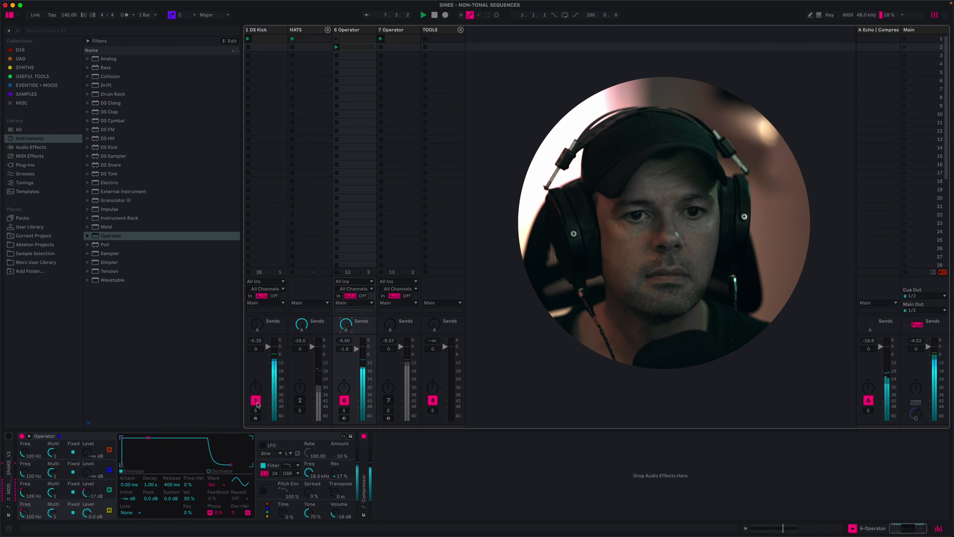
pyautogui.click(301, 401)
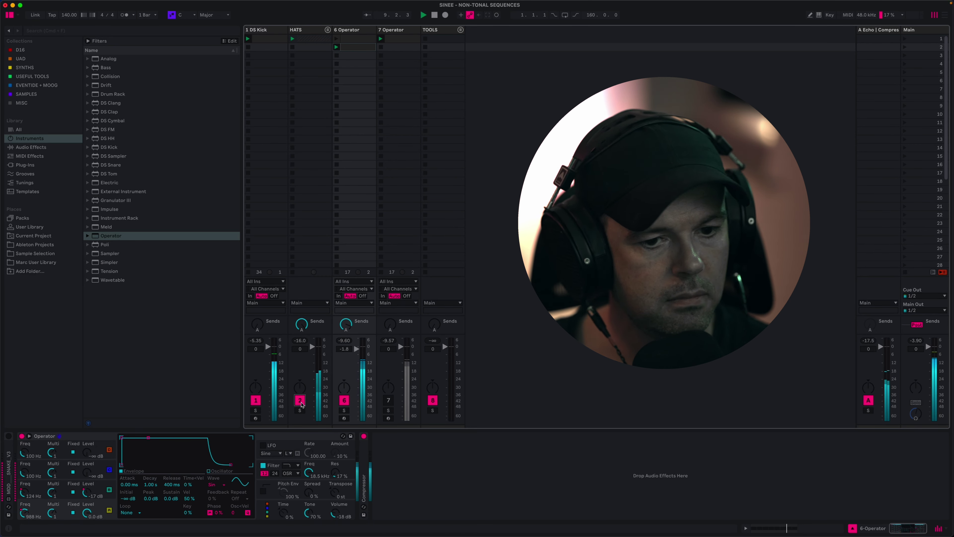
pyautogui.moveTo(303, 349); pyautogui.dragTo(306, 351)
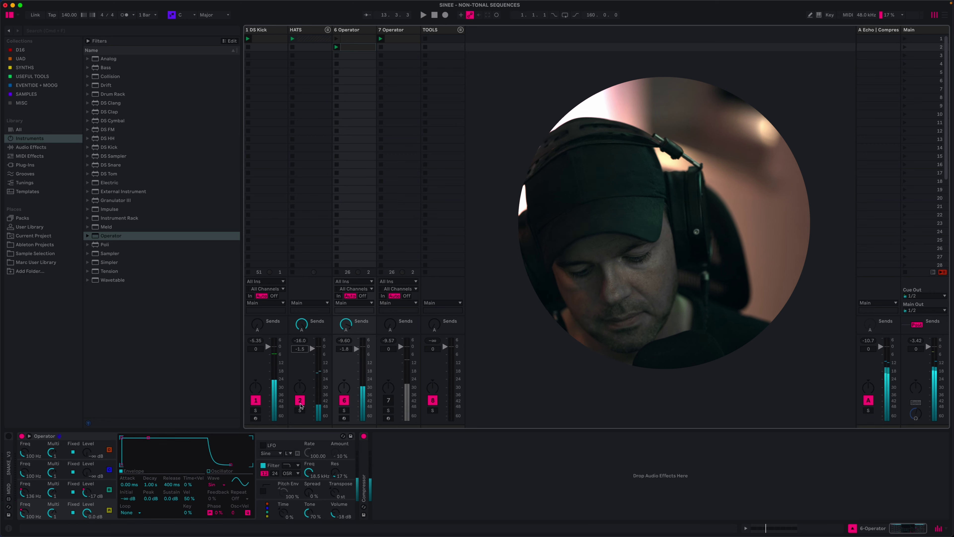
pyautogui.moveTo(300, 403); pyautogui.dragTo(256, 401)
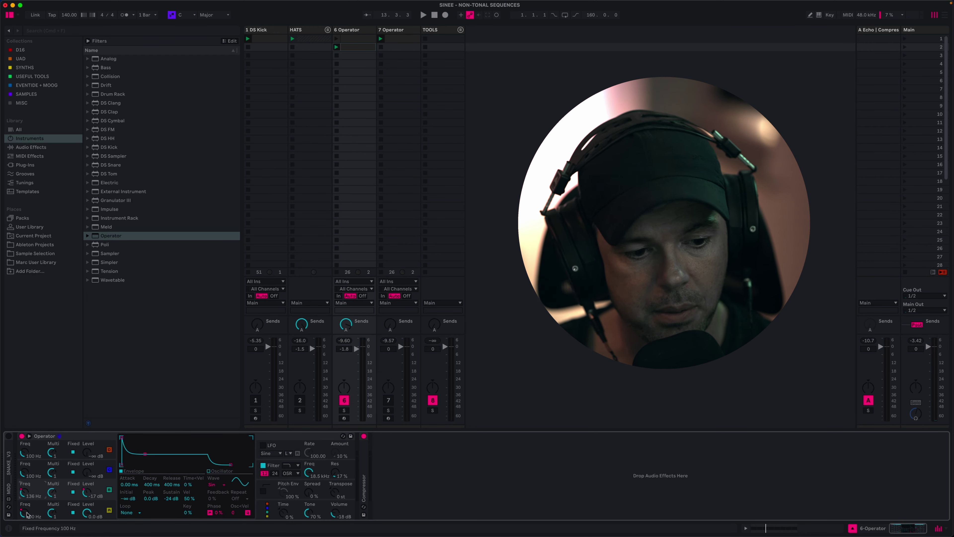
# - In the second clip's B Fix Freq envelope, shape a ramped peak of 147 Hz just before 1.2.4 and play the result
pyautogui.click(27, 494)
pyautogui.click(26, 495)
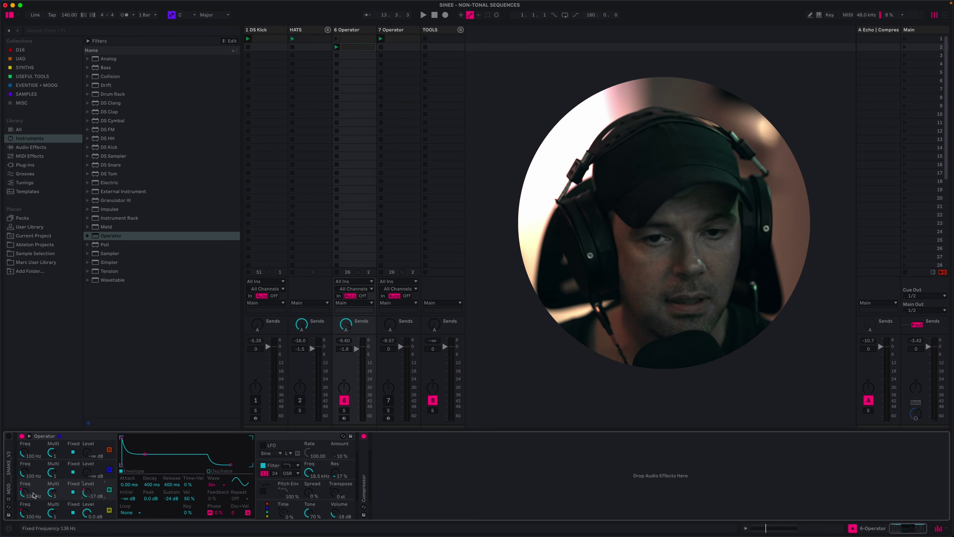
pyautogui.hotkey('shift', 'Tab')
pyautogui.moveTo(502, 458); pyautogui.dragTo(517, 435)
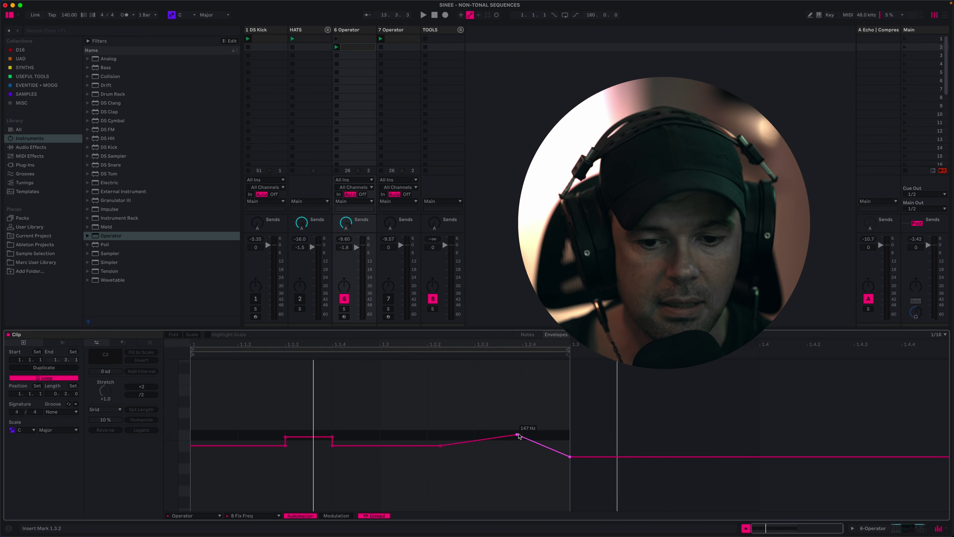
pyautogui.click(551, 449)
pyautogui.click(551, 449)
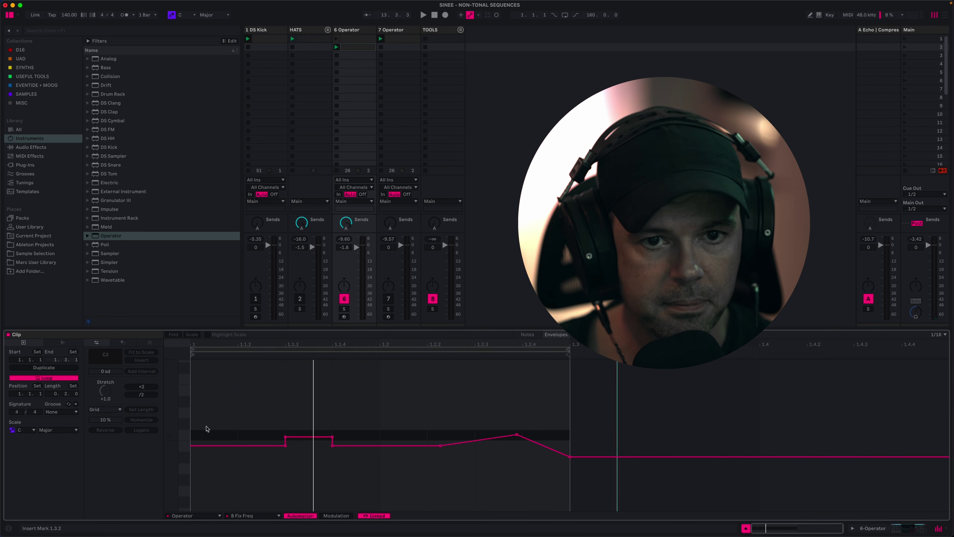
pyautogui.press('space')
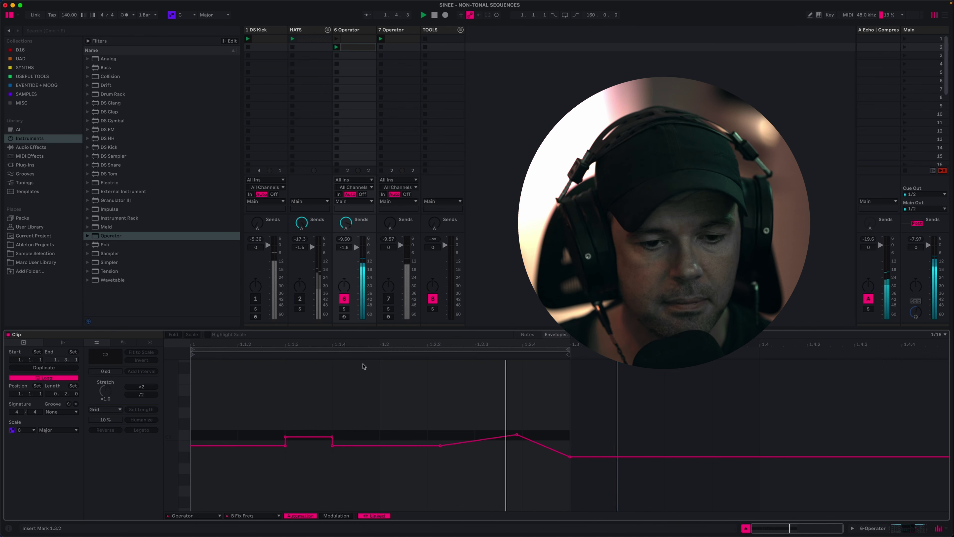
# - Draw an Osc-B Level envelope in the clip that dips before 1.1.4, peaks at 1.2.3 and drops sharply before 1.2.4
pyautogui.hotkey('shift', 'Tab')
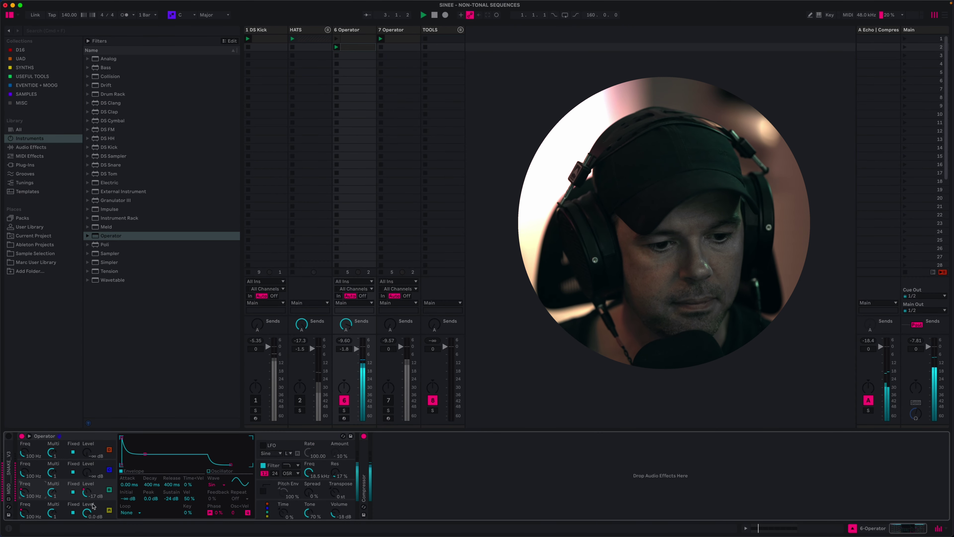
pyautogui.click(88, 495)
pyautogui.hotkey('shift', 'Tab')
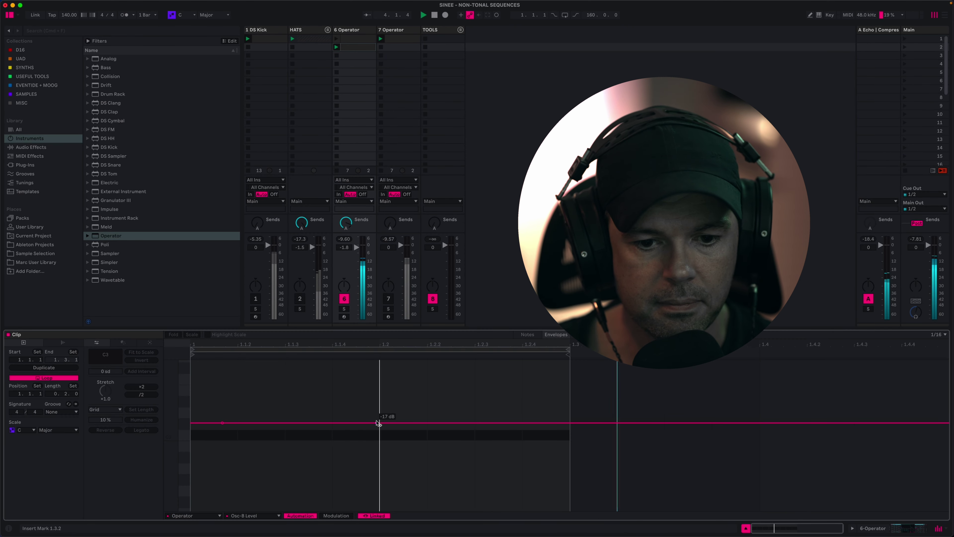
pyautogui.moveTo(509, 424); pyautogui.dragTo(510, 476)
pyautogui.moveTo(322, 424); pyautogui.dragTo(321, 441)
pyautogui.moveTo(437, 444); pyautogui.dragTo(510, 408)
pyautogui.moveTo(541, 476); pyautogui.dragTo(542, 479)
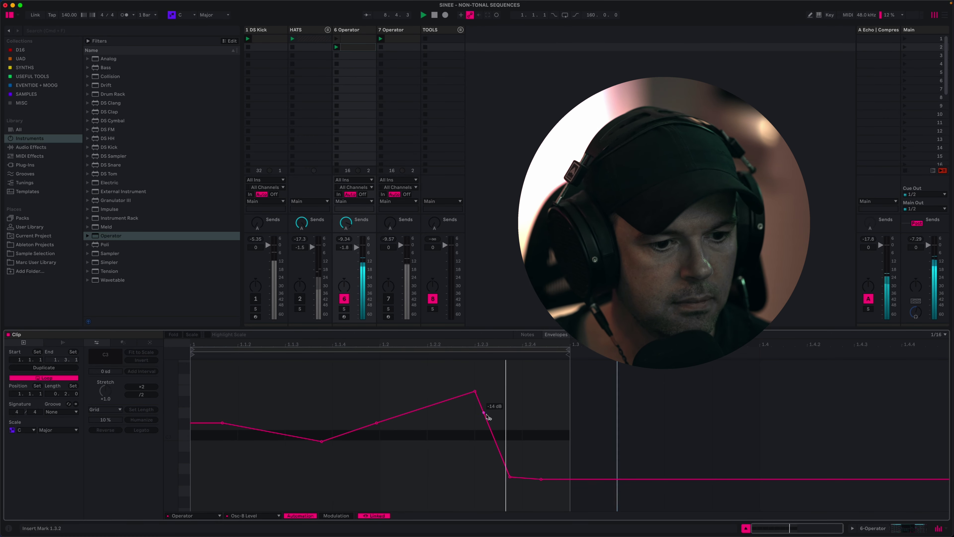
pyautogui.hotkey('shift', 'Tab')
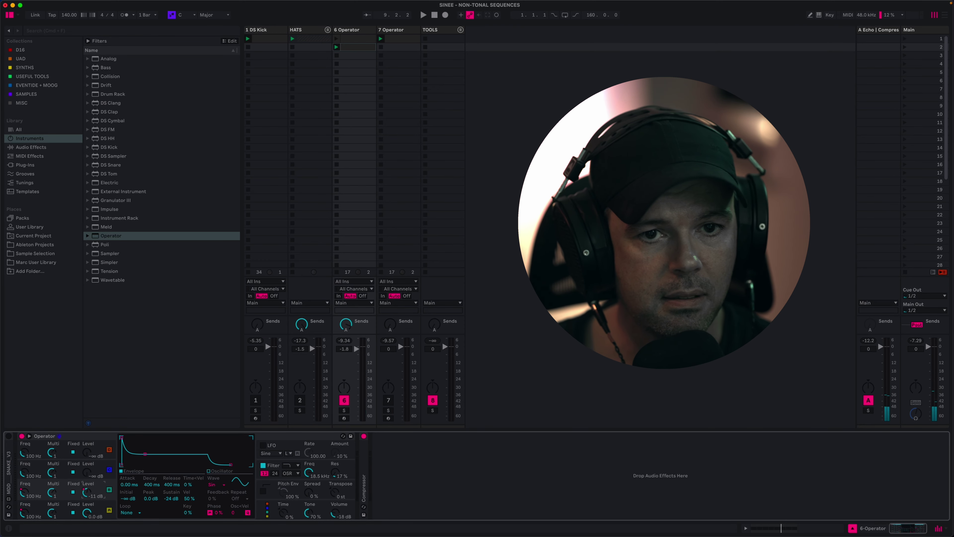
# - Play the first clip of the 6 Operator track and check its Osc-B Level envelope
pyautogui.click(355, 38)
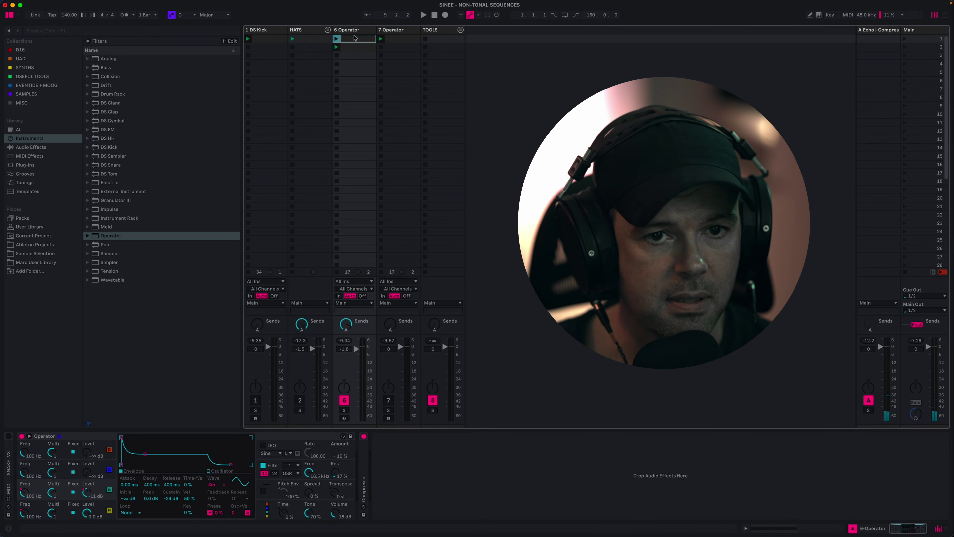
pyautogui.click(337, 40)
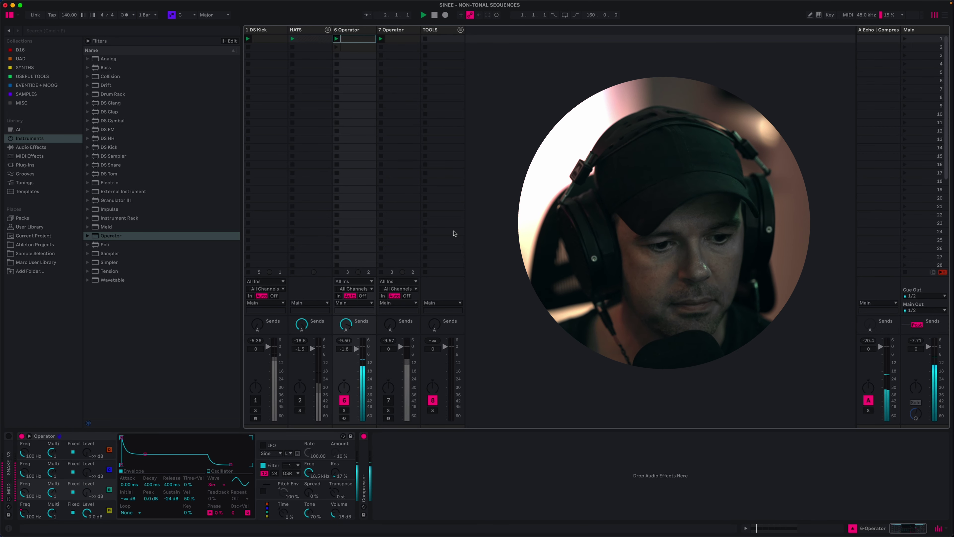
pyautogui.hotkey('shift', 'Tab')
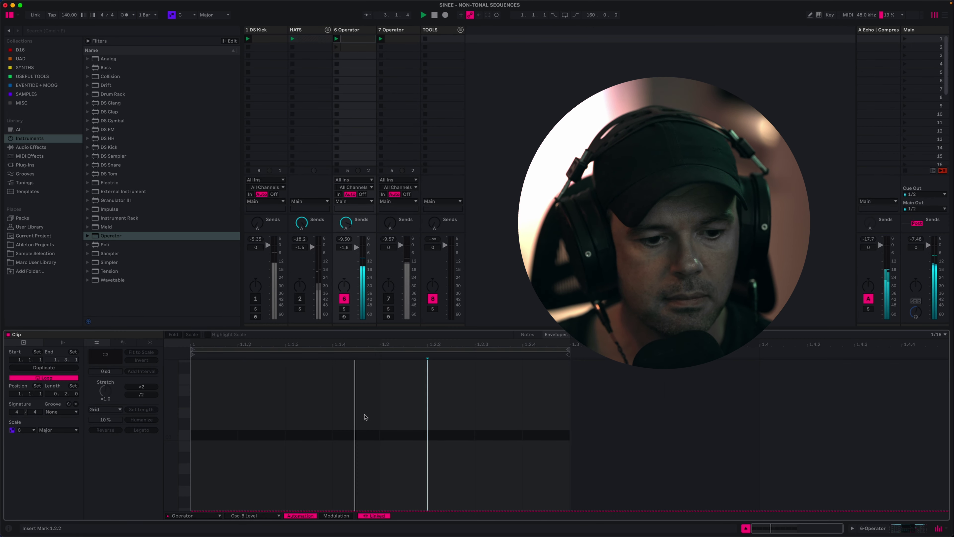
pyautogui.hotkey('shift', 'Tab')
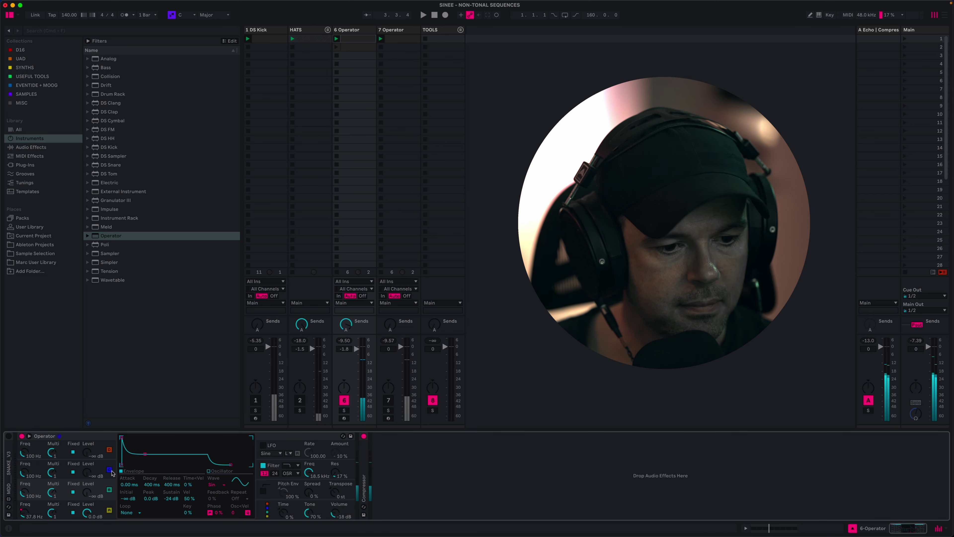
# - Turn jumps in the first clip's A Fix Freq envelope into ramps, falling just before 1.1.2 and rising from 1.2 to 1.2.3
pyautogui.hotkey('shift', 'Tab')
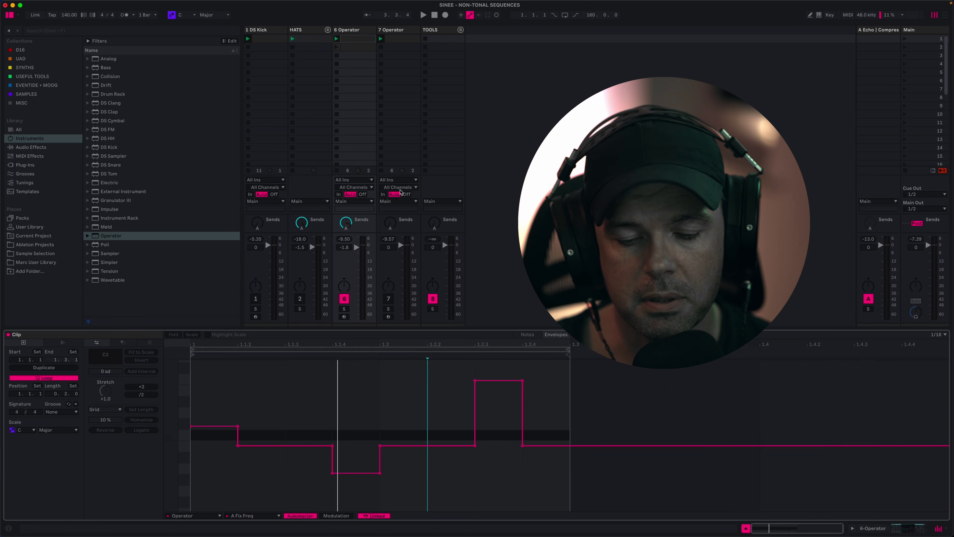
pyautogui.click(475, 446)
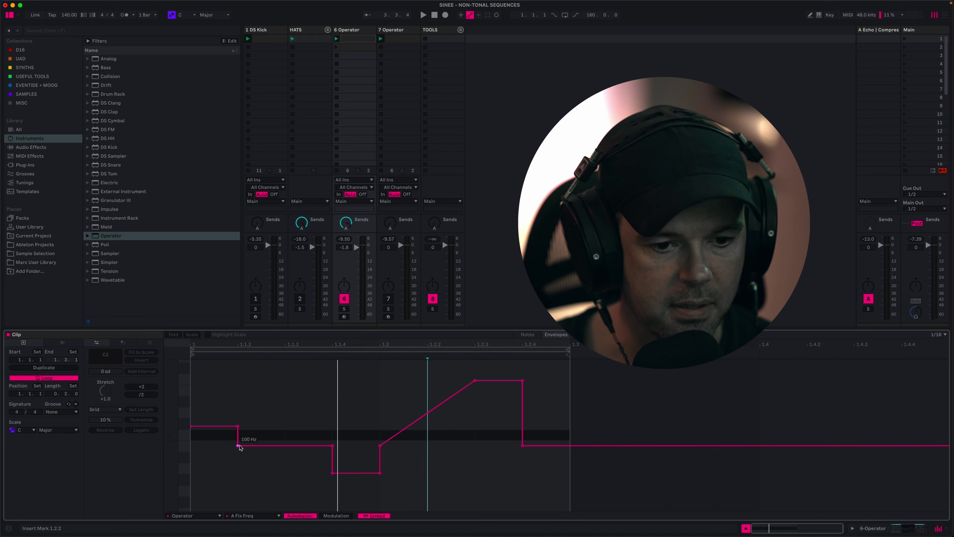
pyautogui.moveTo(238, 426); pyautogui.dragTo(220, 426)
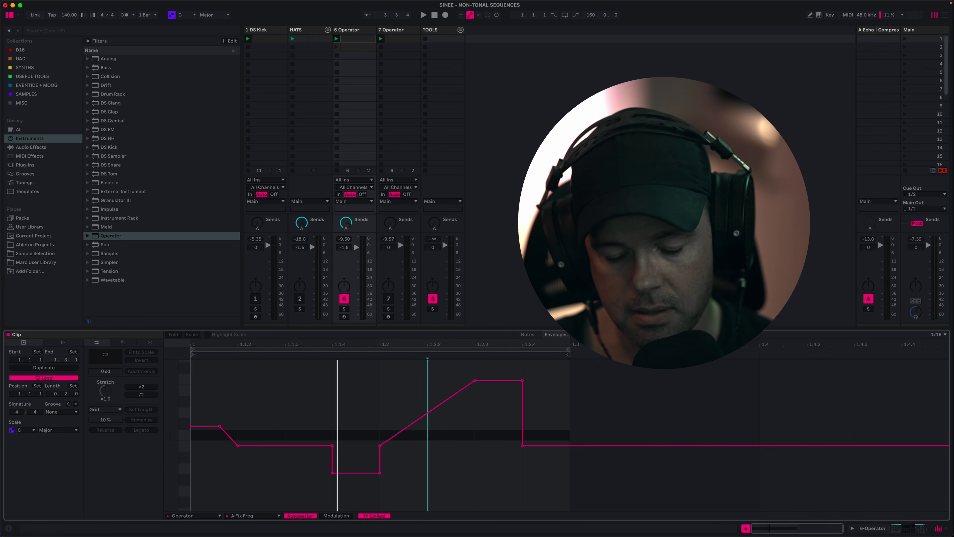
# - Play the sequence with the kick at -9.0 dB and the hats brought in at -8.2 dB, and finish by muting the hats
pyautogui.press('space')
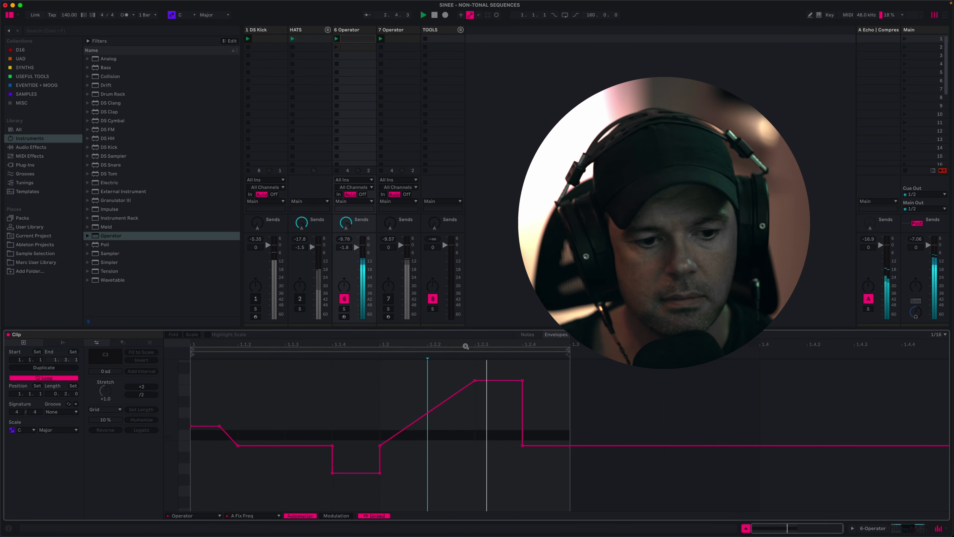
pyautogui.hotkey('shift', 'Tab')
pyautogui.scroll(5, 56, 517)
pyautogui.scroll(5, 56, 517)
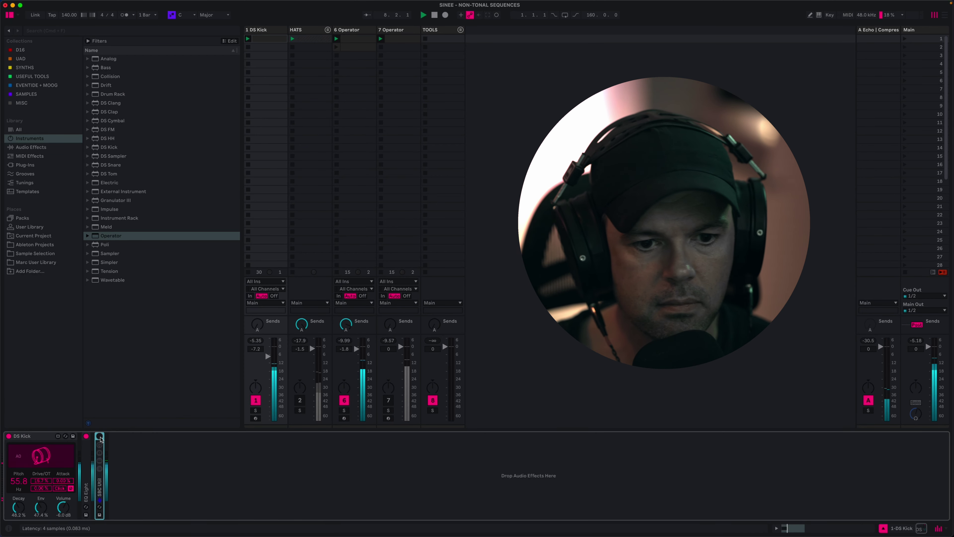
pyautogui.moveTo(268, 356); pyautogui.dragTo(308, 358)
pyautogui.click(300, 400)
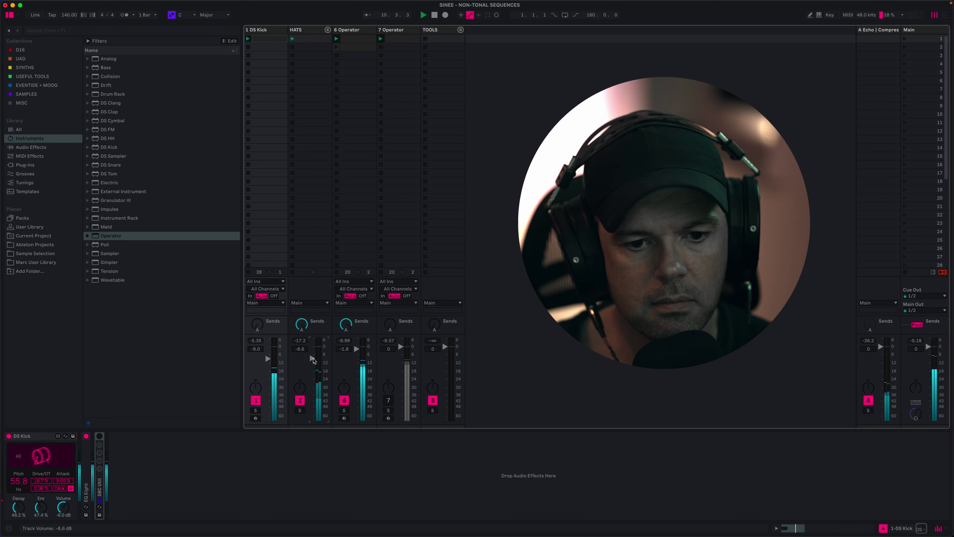
pyautogui.click(300, 401)
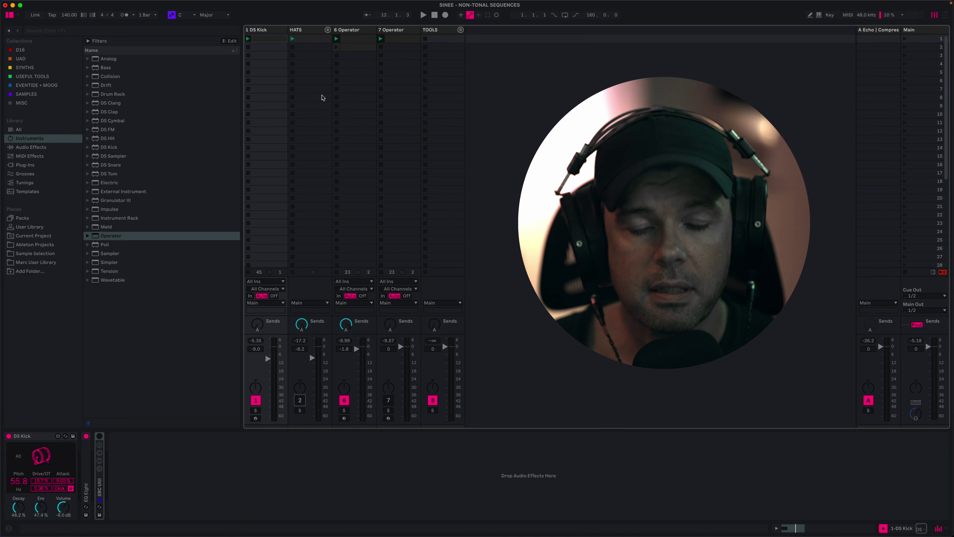
# - Enable the MDD Snake V3 device on the 6 Operator track, switch its mapped modulation on and play it with the kick muted
pyautogui.click(361, 38)
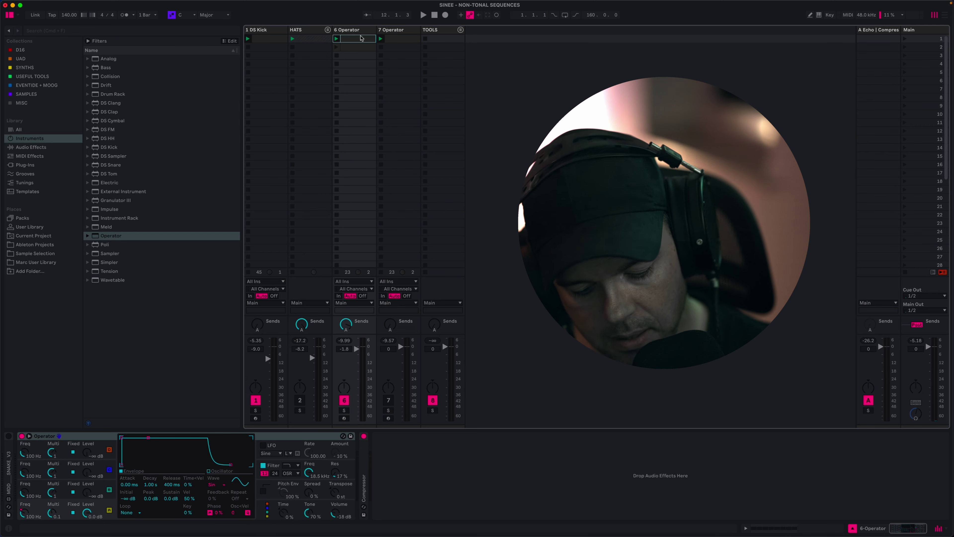
pyautogui.press('F1')
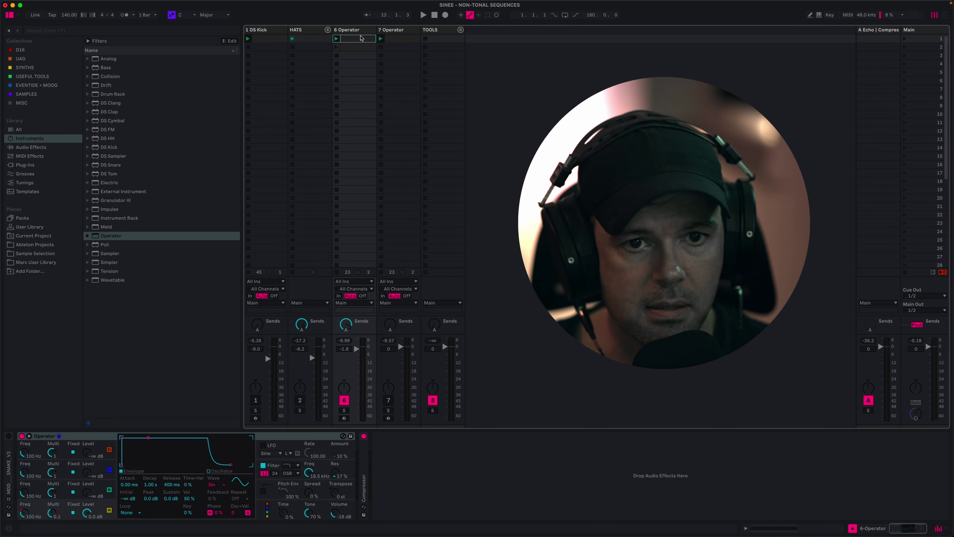
pyautogui.doubleClick(10, 463)
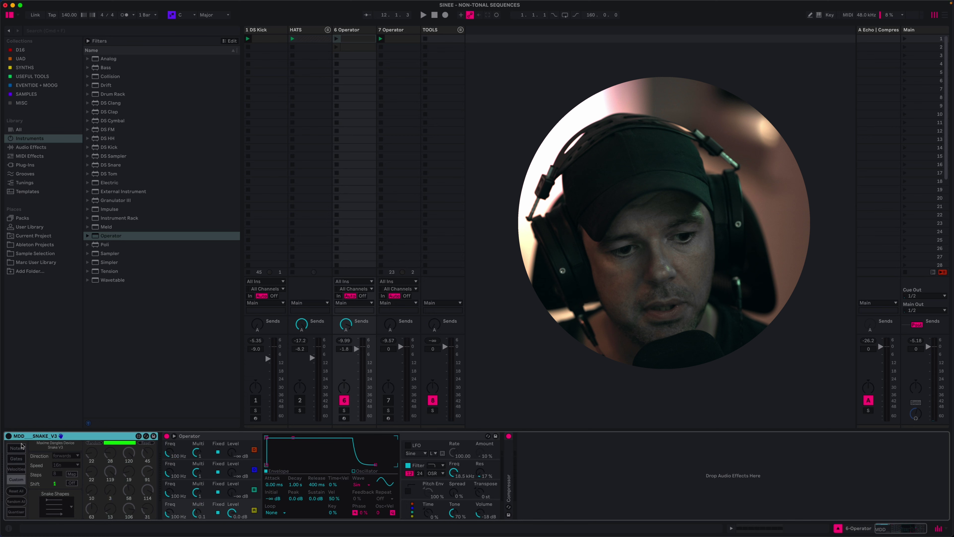
pyautogui.click(8, 436)
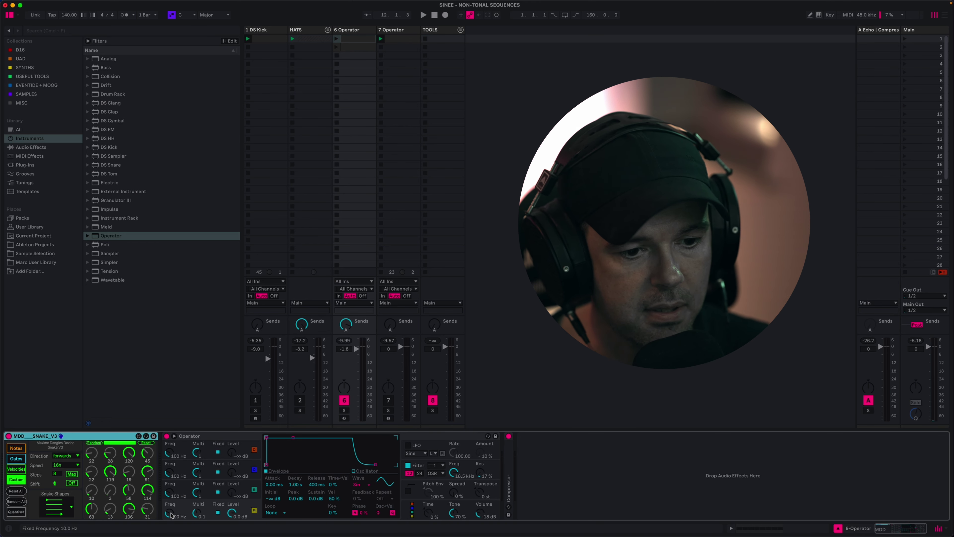
pyautogui.click(72, 484)
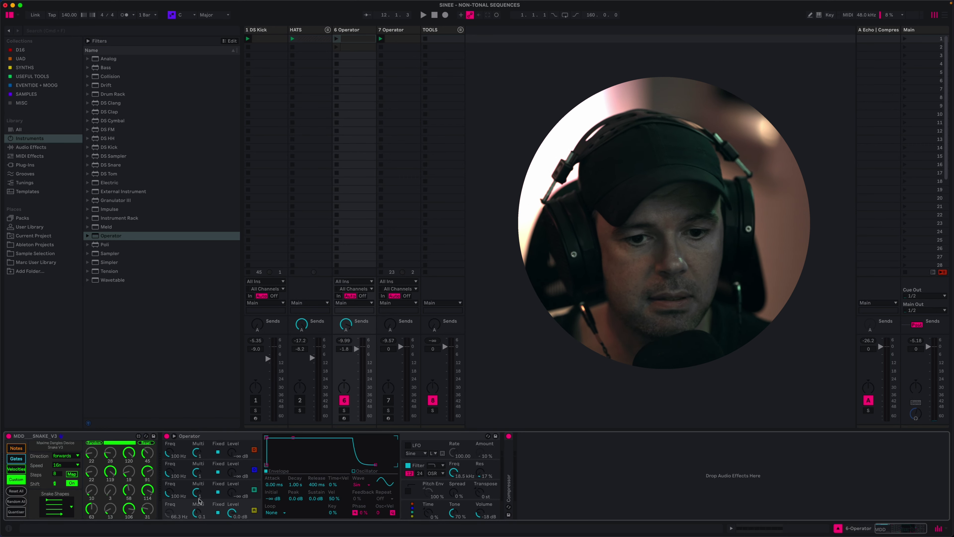
pyautogui.press('space')
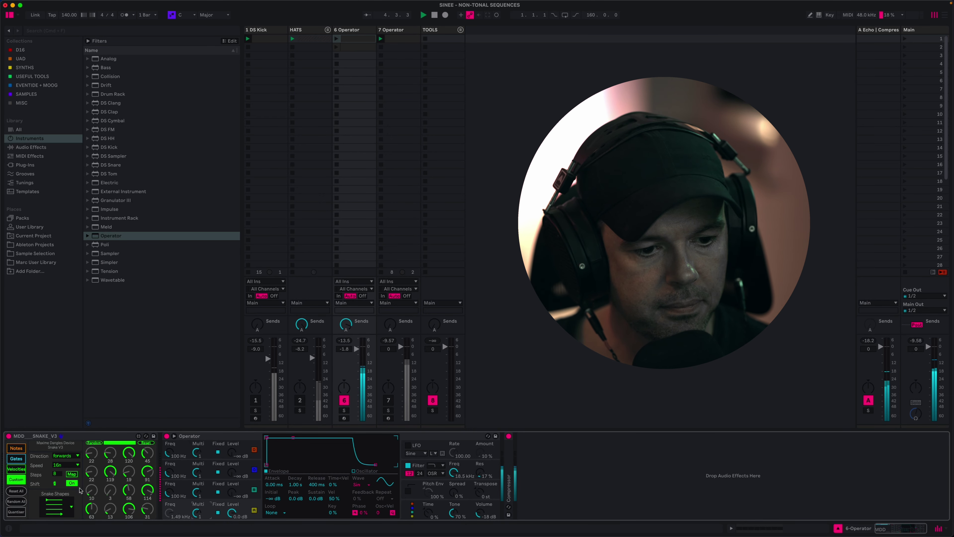
# - Try the second horizontal-line snake shape and the vertical-line snake shapes while the sequence plays
pyautogui.click(58, 508)
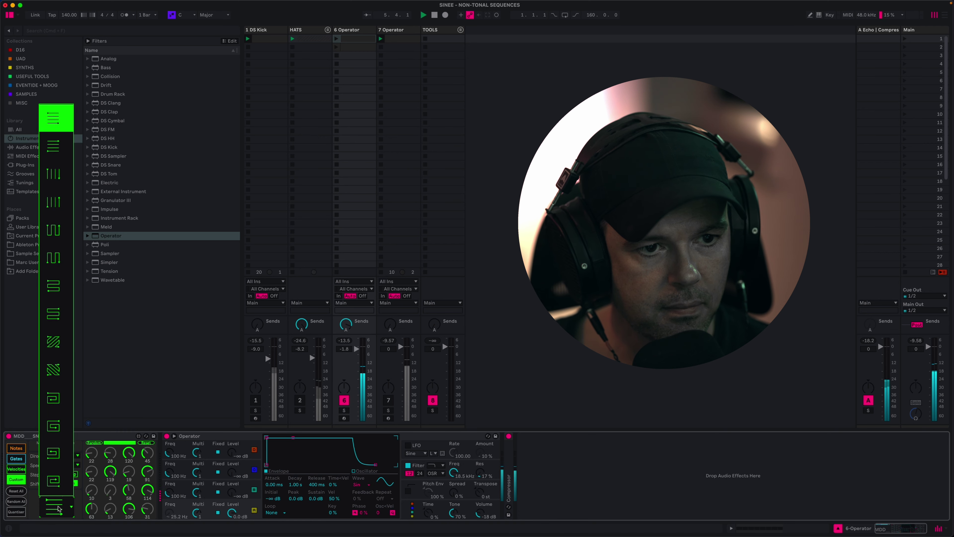
pyautogui.click(65, 146)
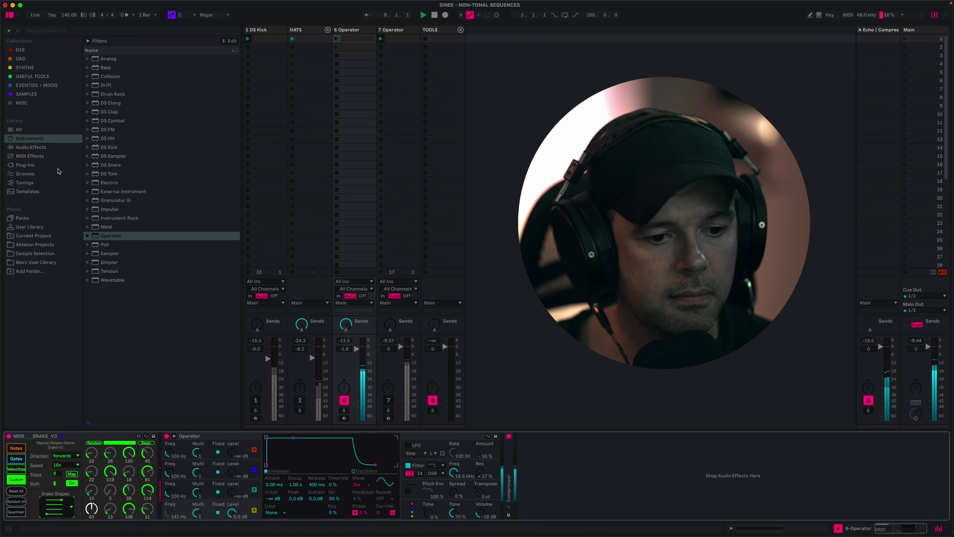
pyautogui.click(63, 517)
pyautogui.click(57, 188)
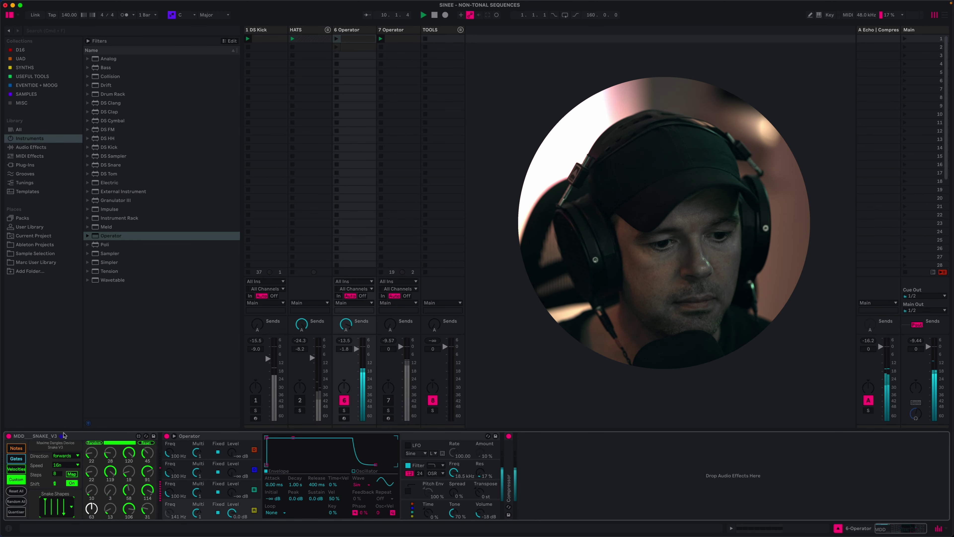
pyautogui.click(57, 506)
pyautogui.click(62, 203)
# - Audition the vertical zigzag and rising diagonal snake shapes and set the shape to the falling diagonal pattern
pyautogui.click(63, 502)
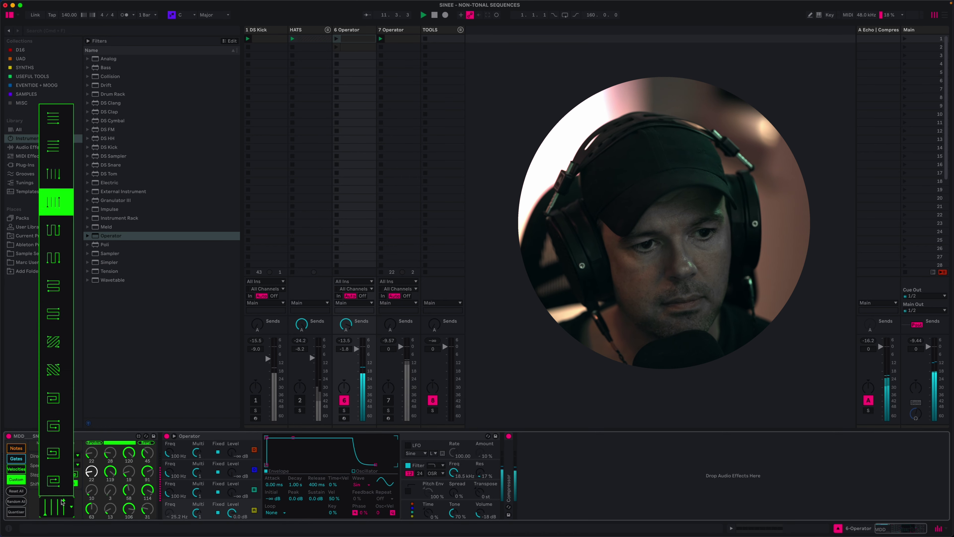
pyautogui.click(56, 230)
pyautogui.click(56, 507)
pyautogui.click(57, 353)
pyautogui.click(56, 507)
pyautogui.click(57, 380)
pyautogui.click(56, 506)
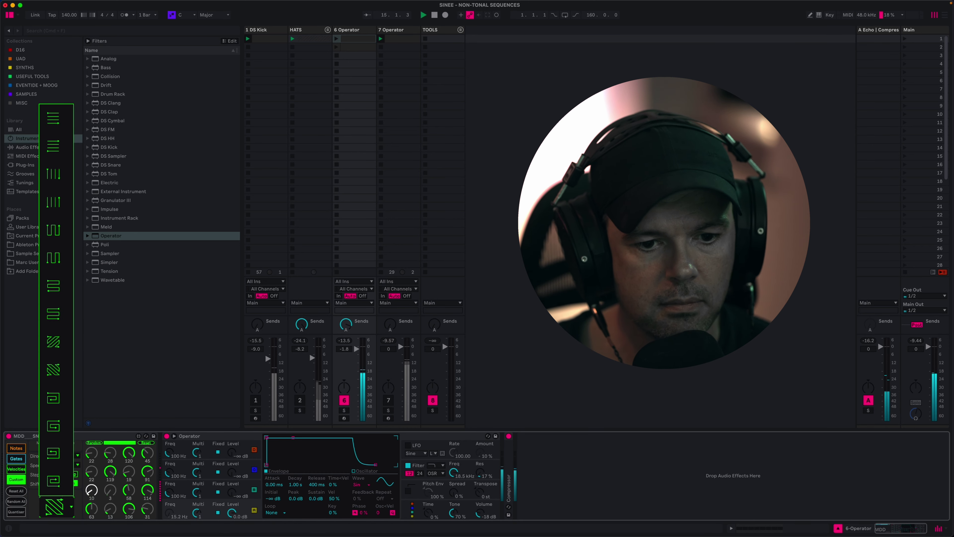
pyautogui.click(56, 369)
# - Unmute the DS Kick and HATS tracks and fade them in, the kick to -7.2 dB and the hats to about -29 dB
pyautogui.click(256, 400)
pyautogui.moveTo(268, 360); pyautogui.dragTo(269, 392)
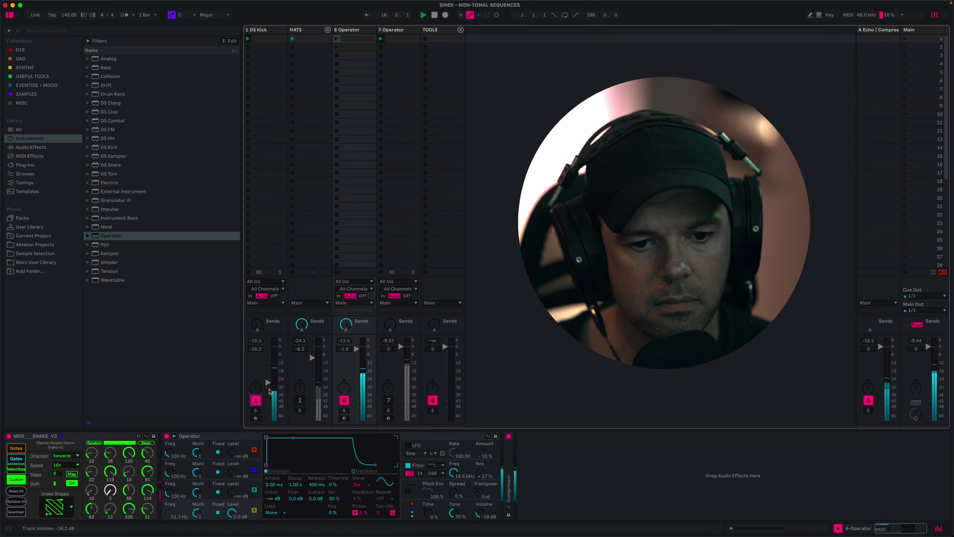
pyautogui.scroll(4, 270, 392)
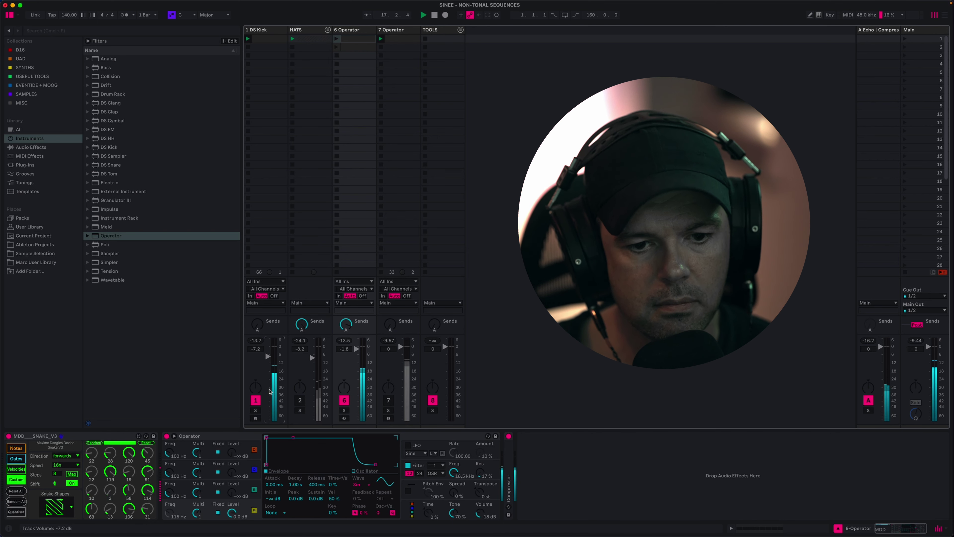
pyautogui.moveTo(313, 358); pyautogui.dragTo(311, 404)
pyautogui.click(299, 400)
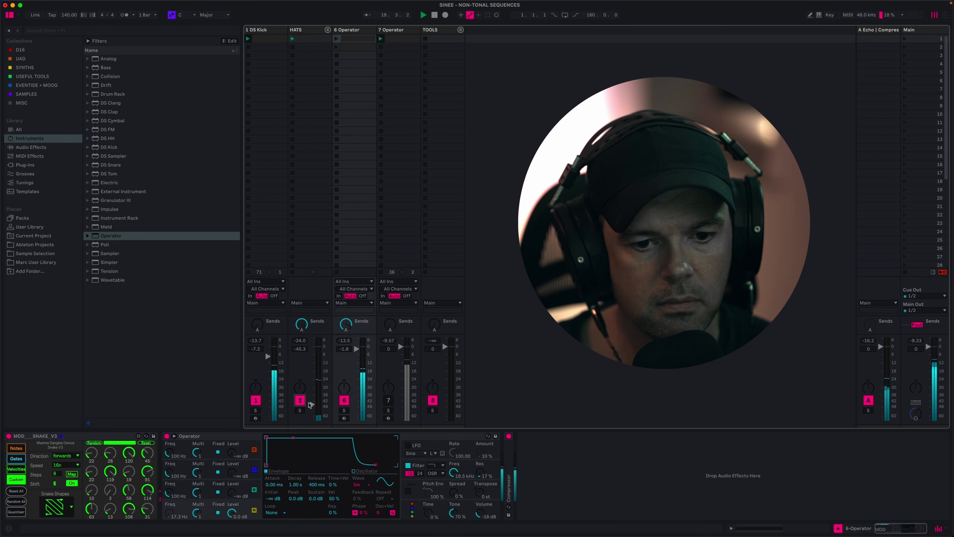
pyautogui.scroll(5, 310, 405)
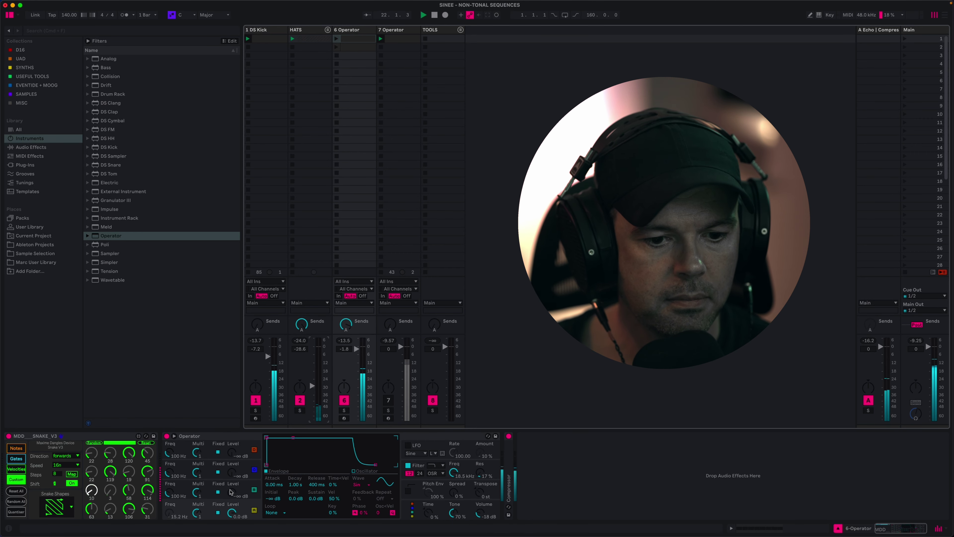
# - Raise oscillator B's level to -18 dB in Operator while the sequence plays
pyautogui.moveTo(231, 491); pyautogui.dragTo(234, 504)
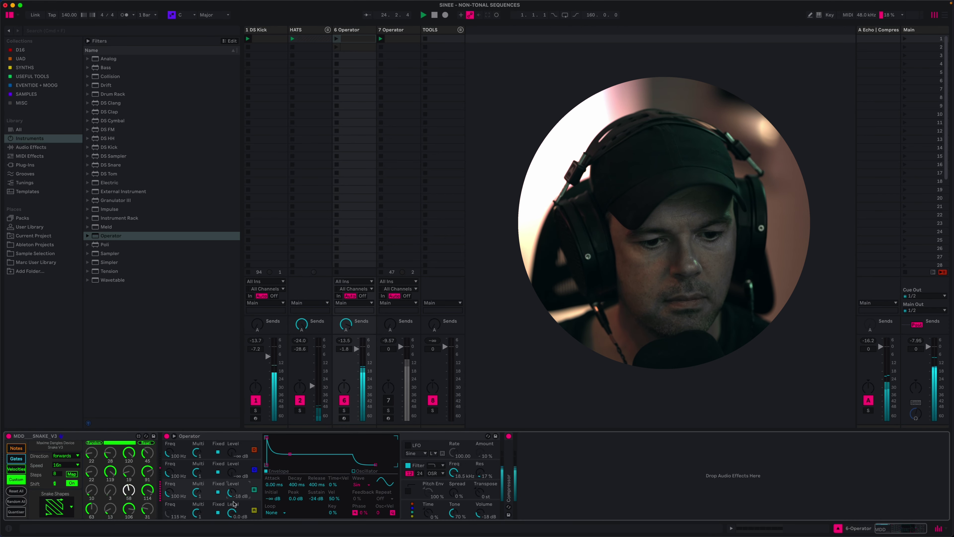
pyautogui.moveTo(362, 533)
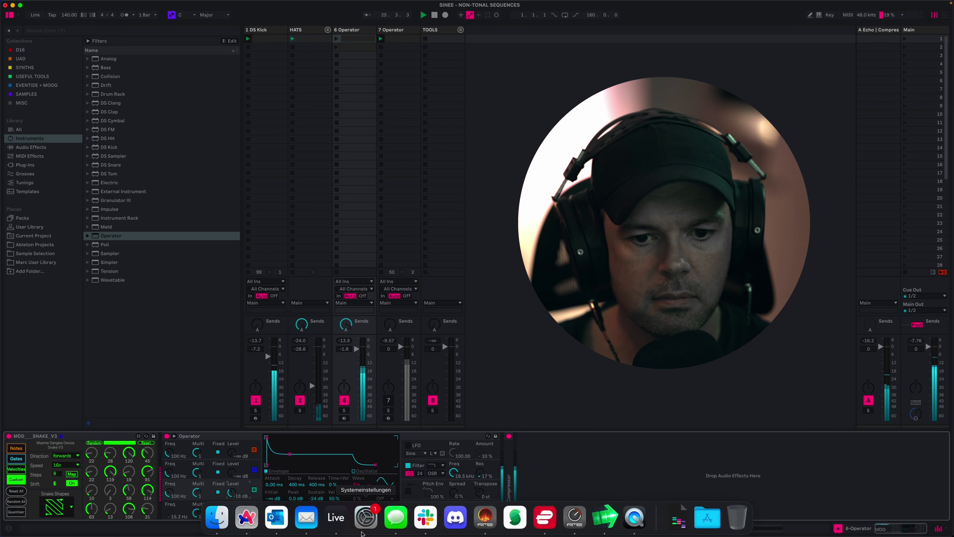